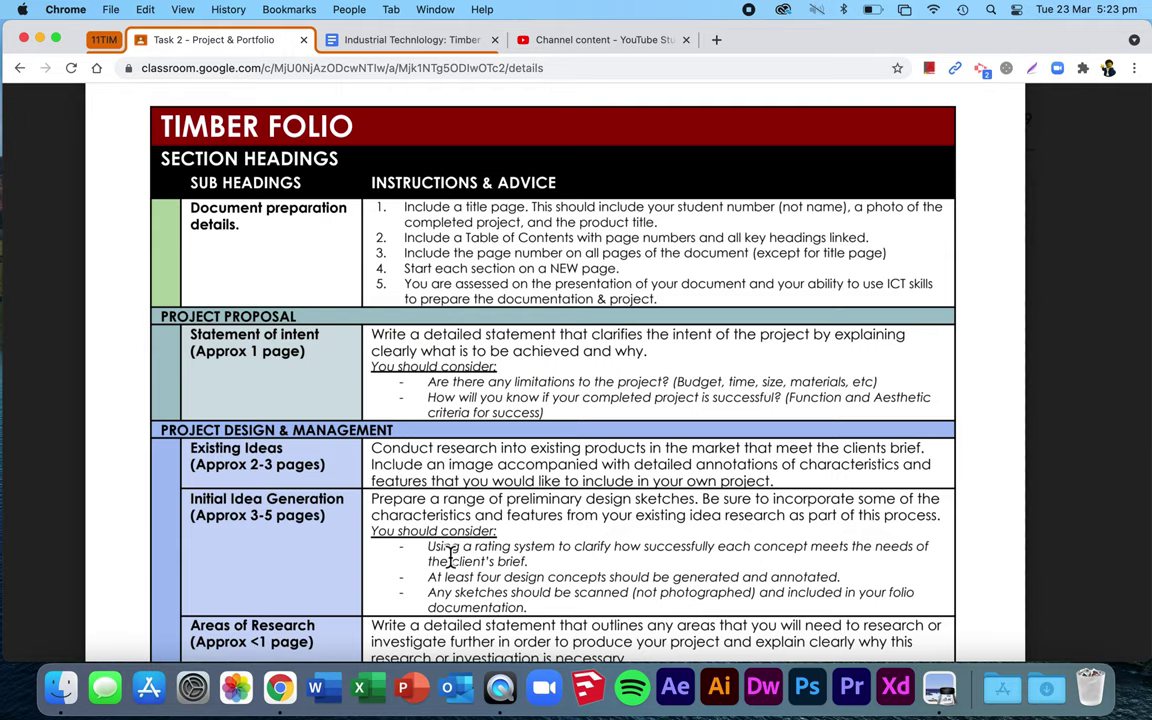
# Open the Timber Task 2 folio document and examine the criteria, measurement and rating columns below the Initial Idea Generation sketch.
pyautogui.click(399, 42)
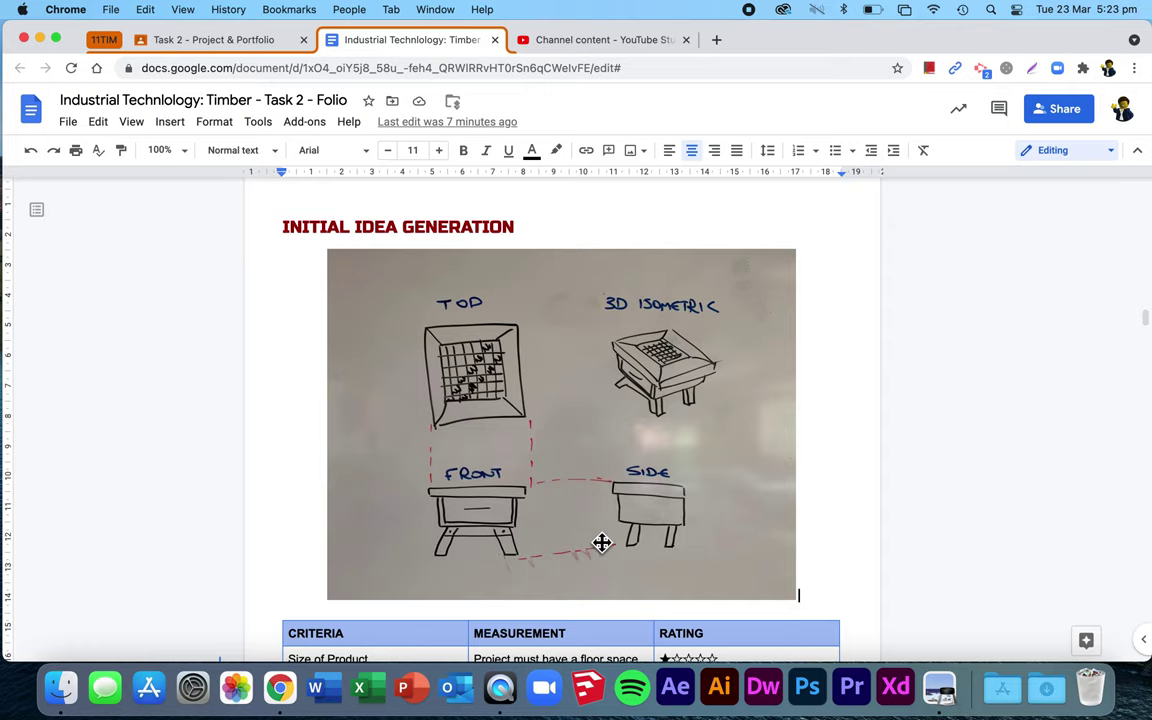
pyautogui.scroll(-3, 601, 543)
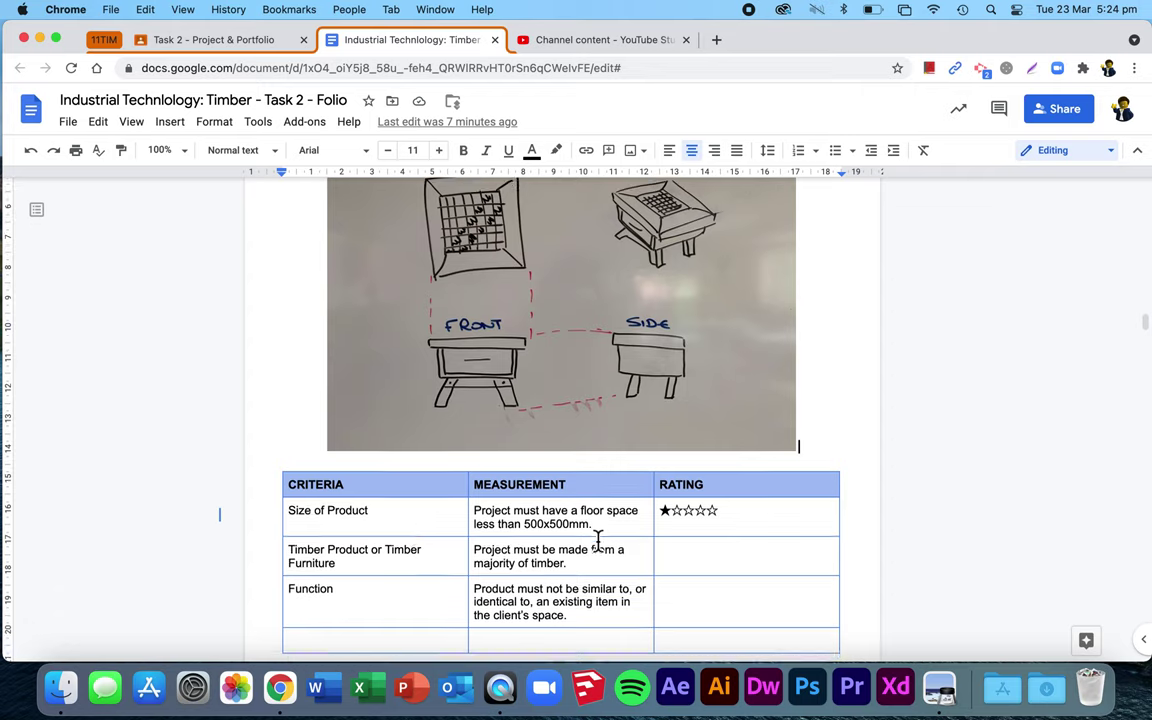
pyautogui.moveTo(383, 490); pyautogui.dragTo(414, 638)
pyautogui.click(378, 540)
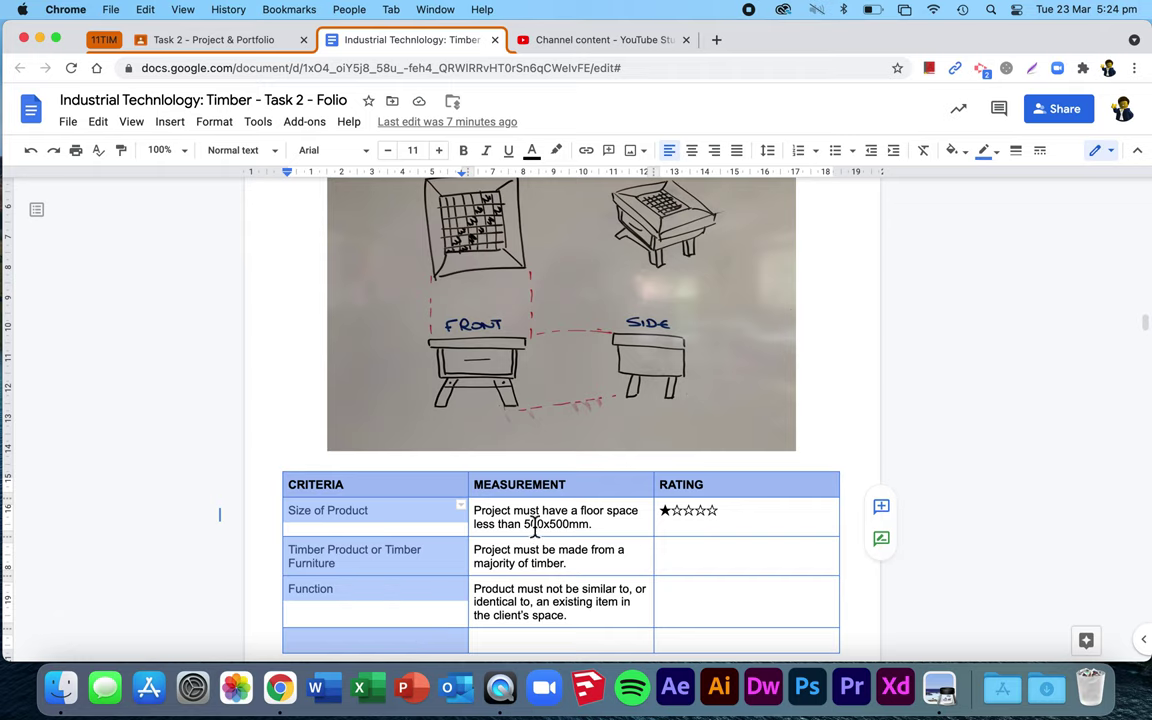
pyautogui.moveTo(527, 509); pyautogui.dragTo(549, 650)
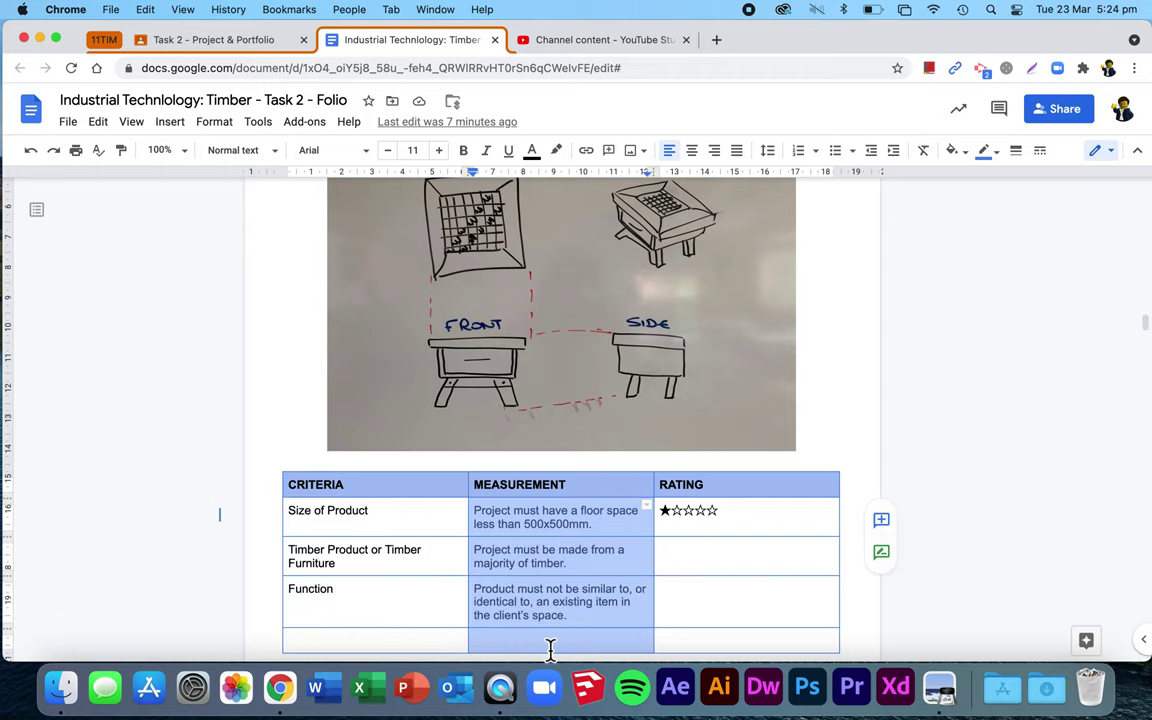
pyautogui.click(758, 522)
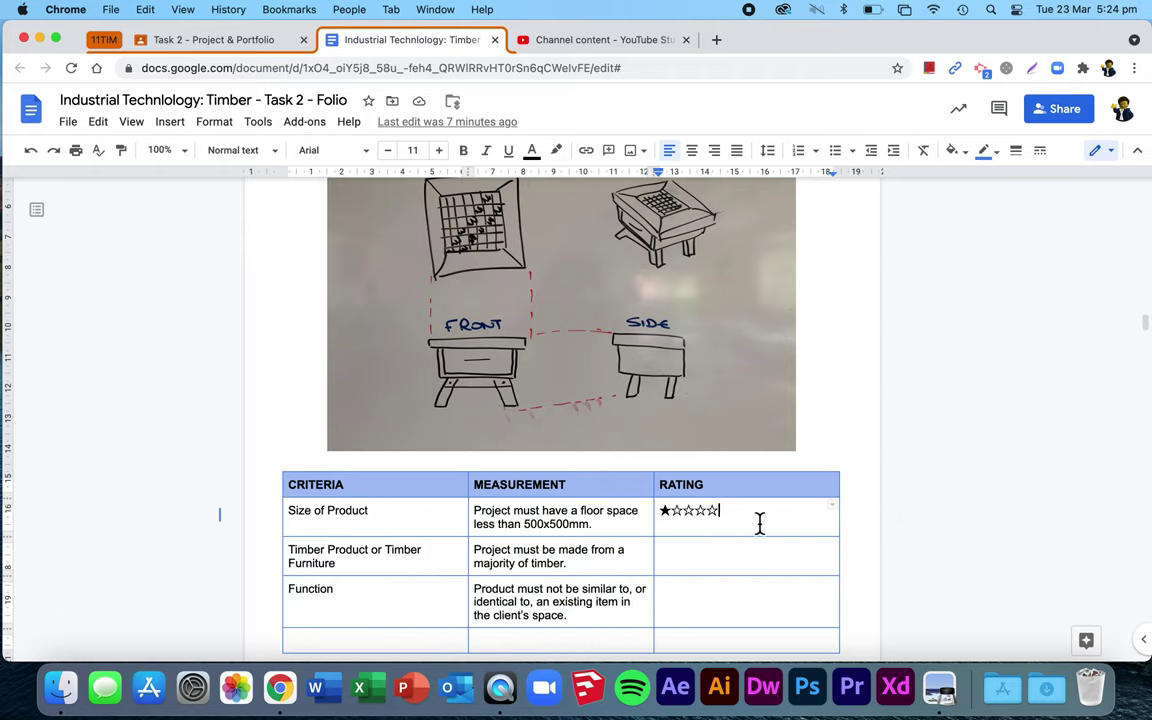
pyautogui.click(561, 523)
pyautogui.moveTo(730, 516); pyautogui.dragTo(740, 598)
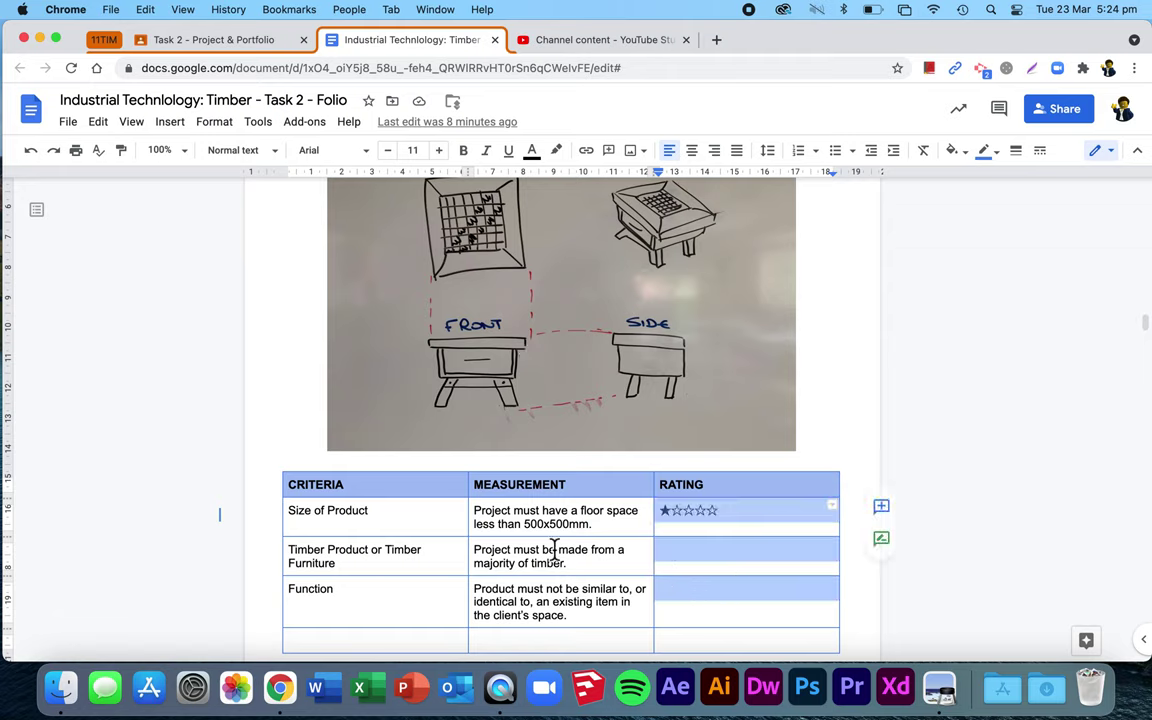
# Examine the Size of Product criterion, its measurement and its star rating against the sketch above the table.
pyautogui.click(481, 522)
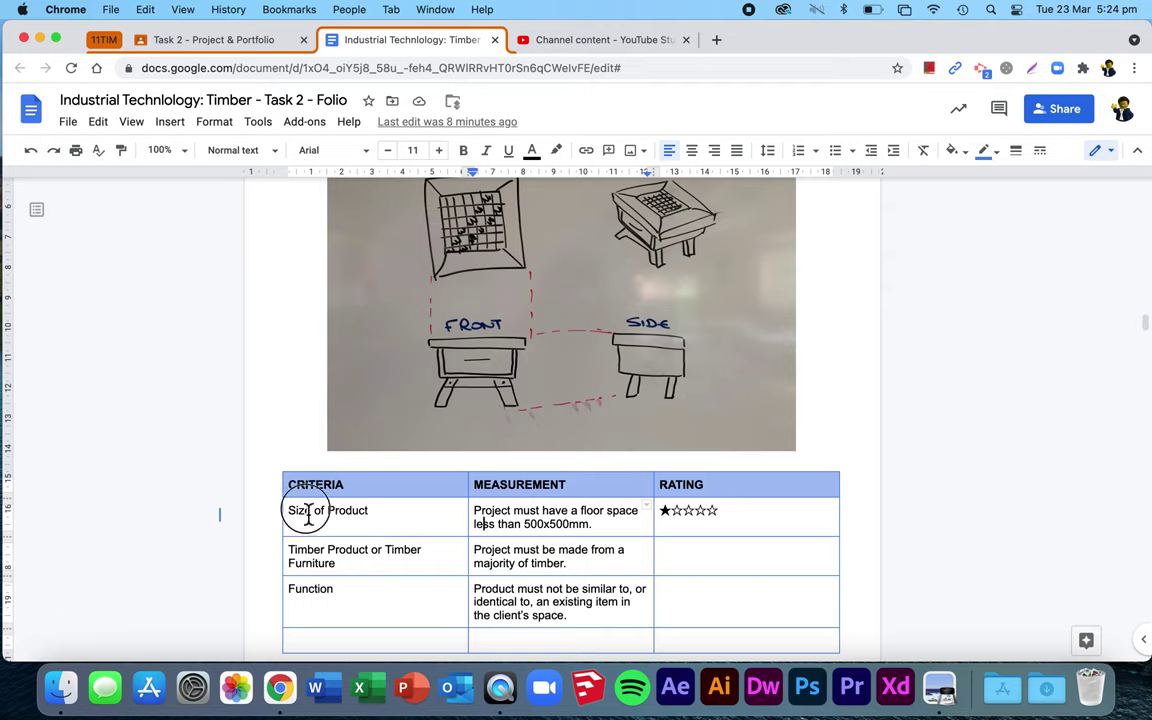
pyautogui.moveTo(309, 515); pyautogui.dragTo(391, 514)
pyautogui.moveTo(538, 524); pyautogui.dragTo(477, 525)
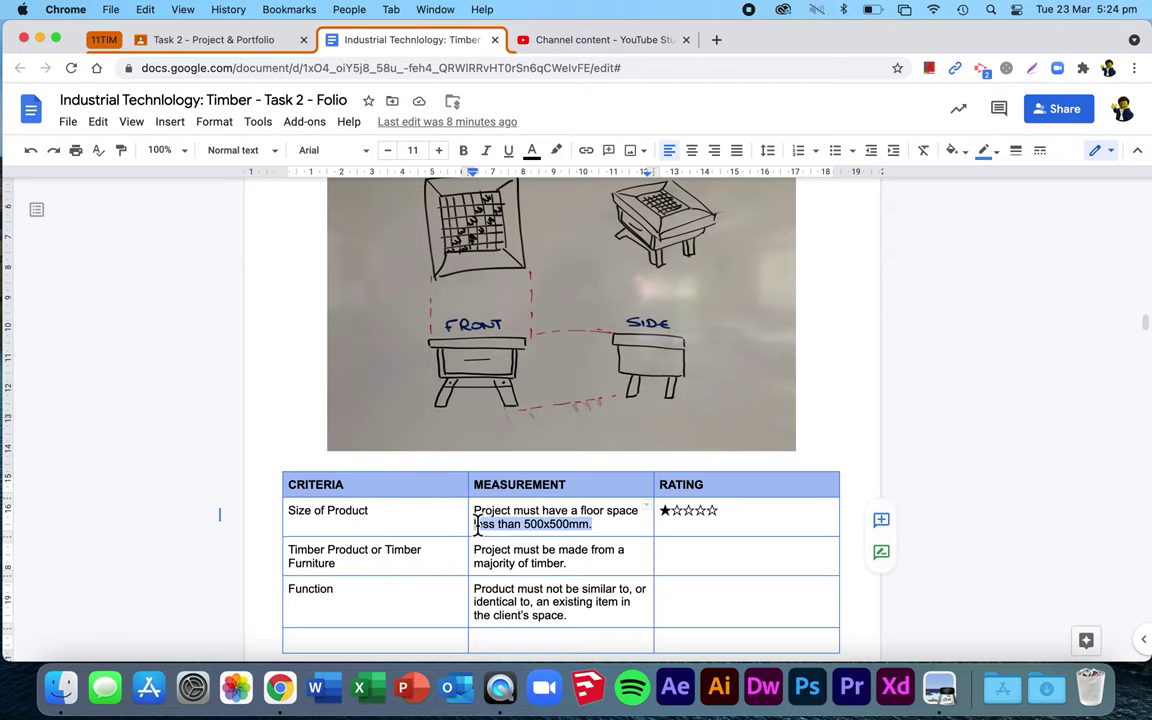
pyautogui.scroll(2, 477, 525)
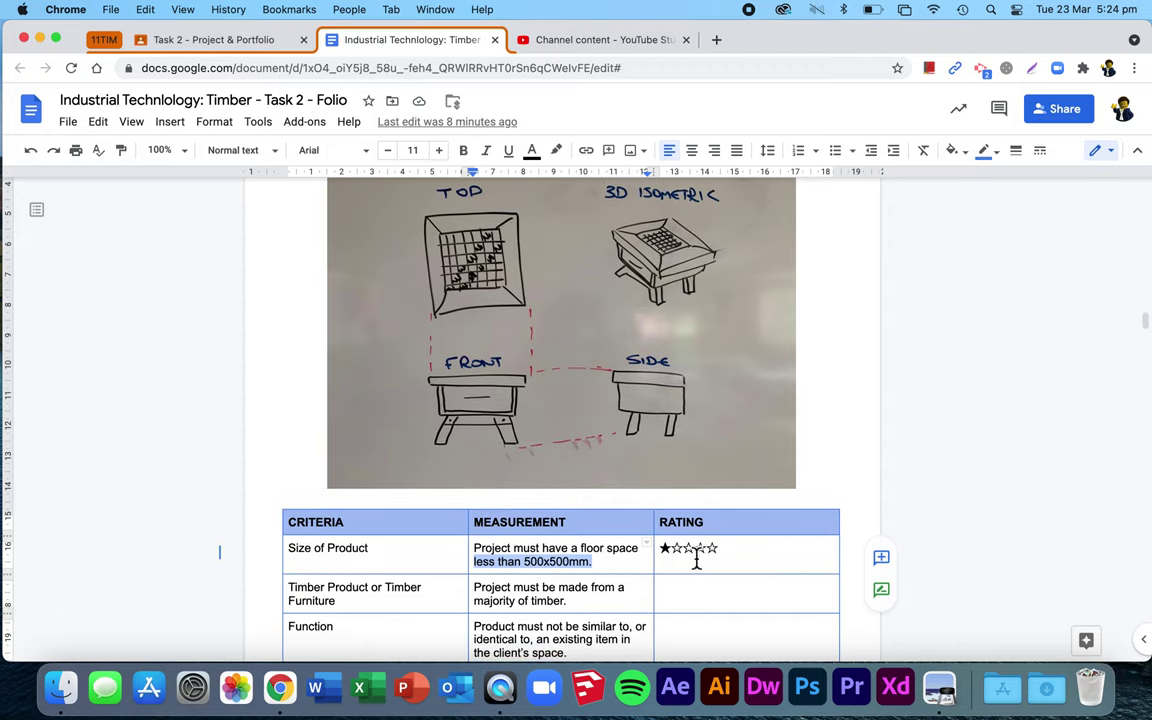
pyautogui.click(664, 554)
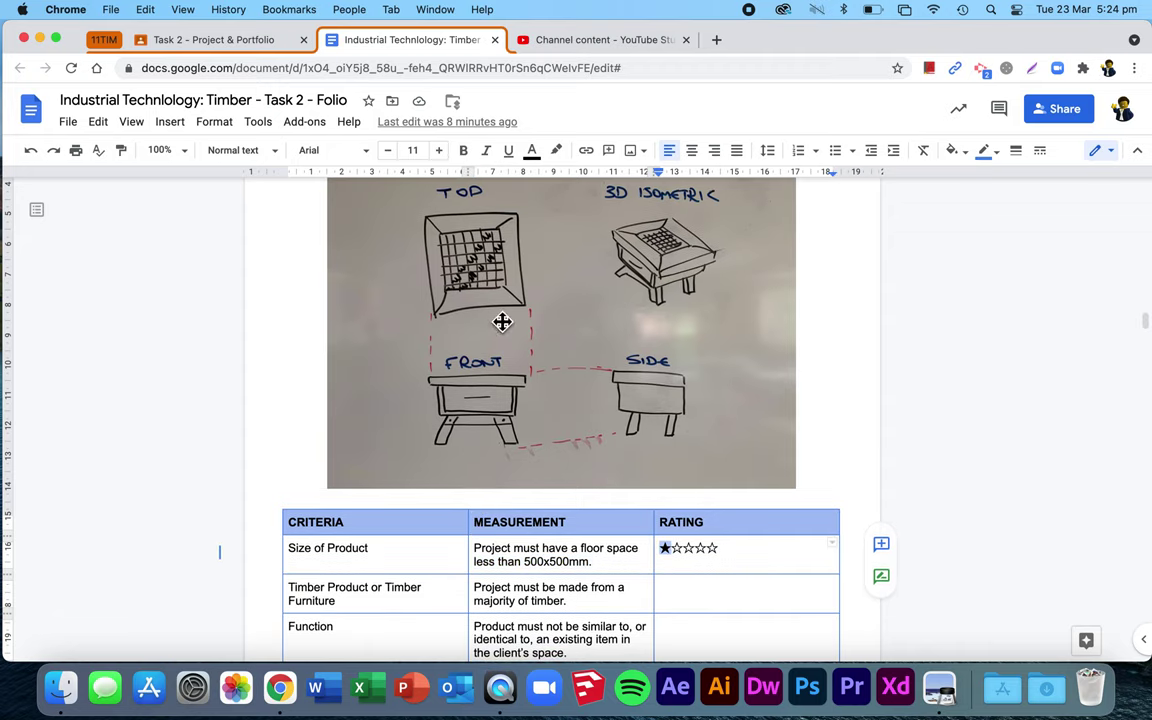
pyautogui.scroll(3, 458, 262)
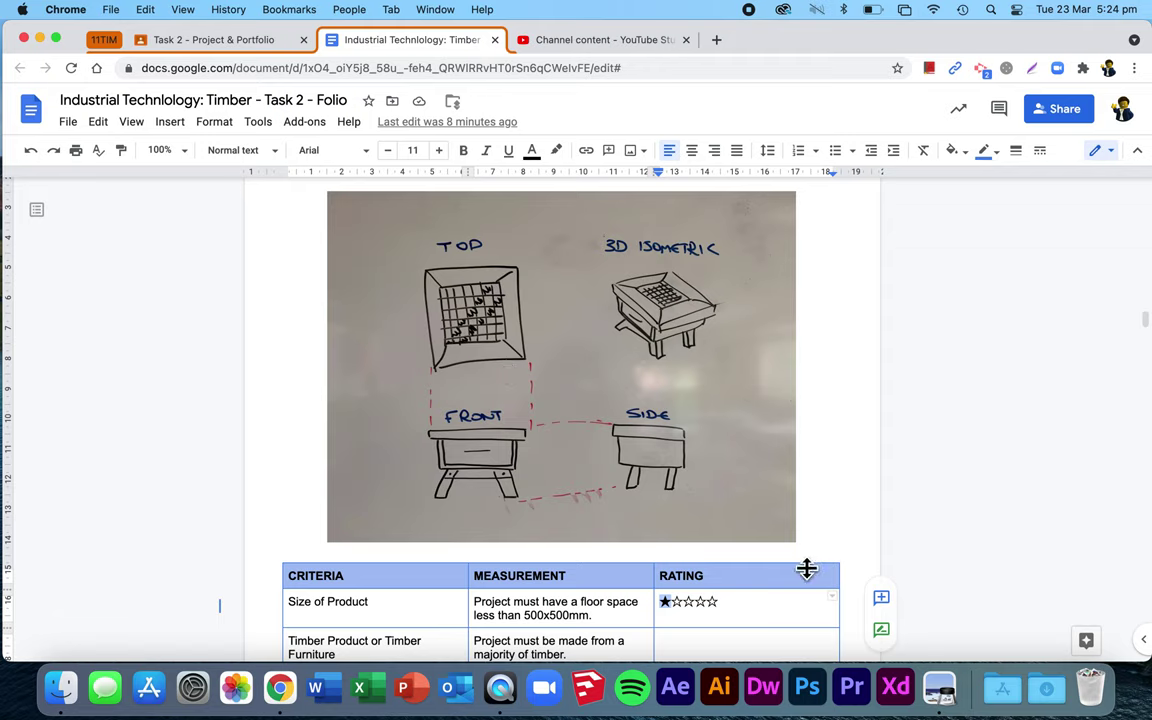
# Cut the sketch image from the Initial Idea Generation page and paste it into a new embedded drawing.
pyautogui.click(570, 455)
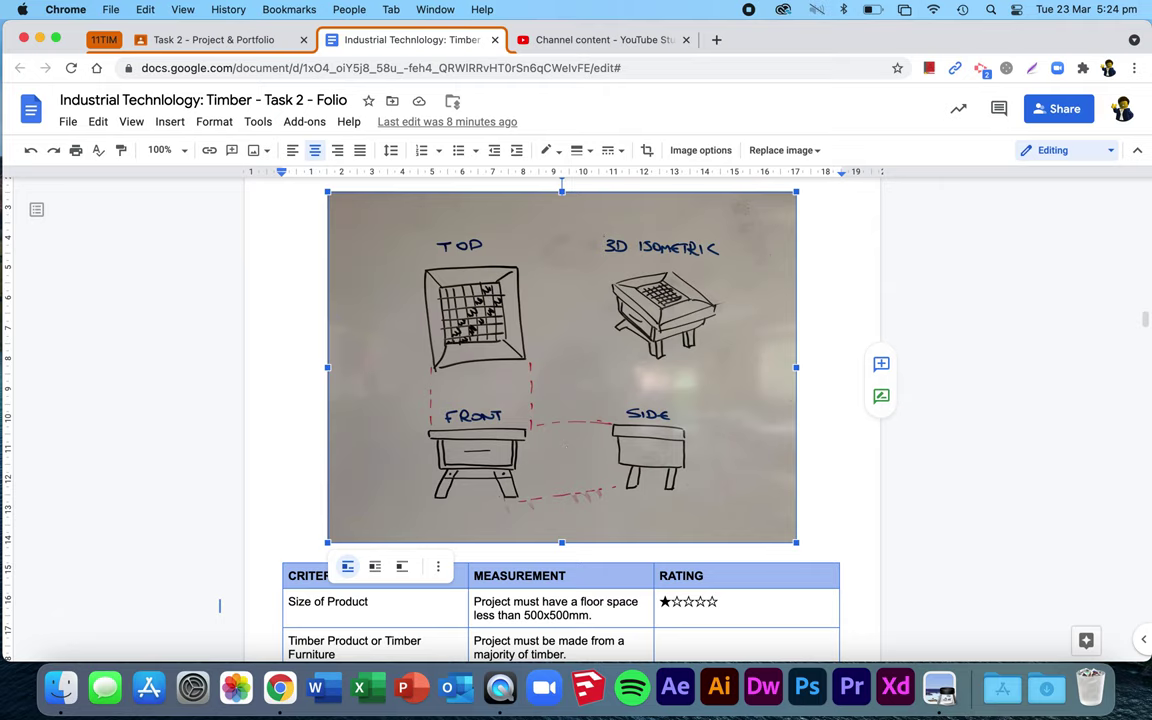
pyautogui.press('BackSpace')
pyautogui.click(172, 122)
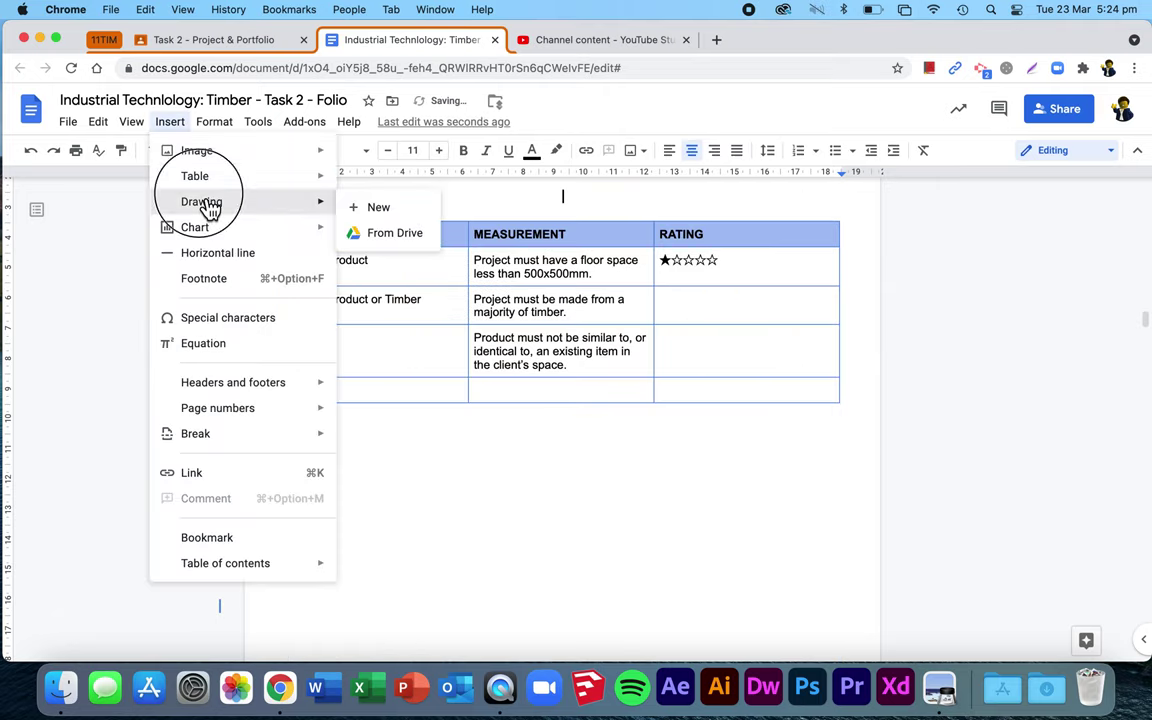
pyautogui.click(358, 211)
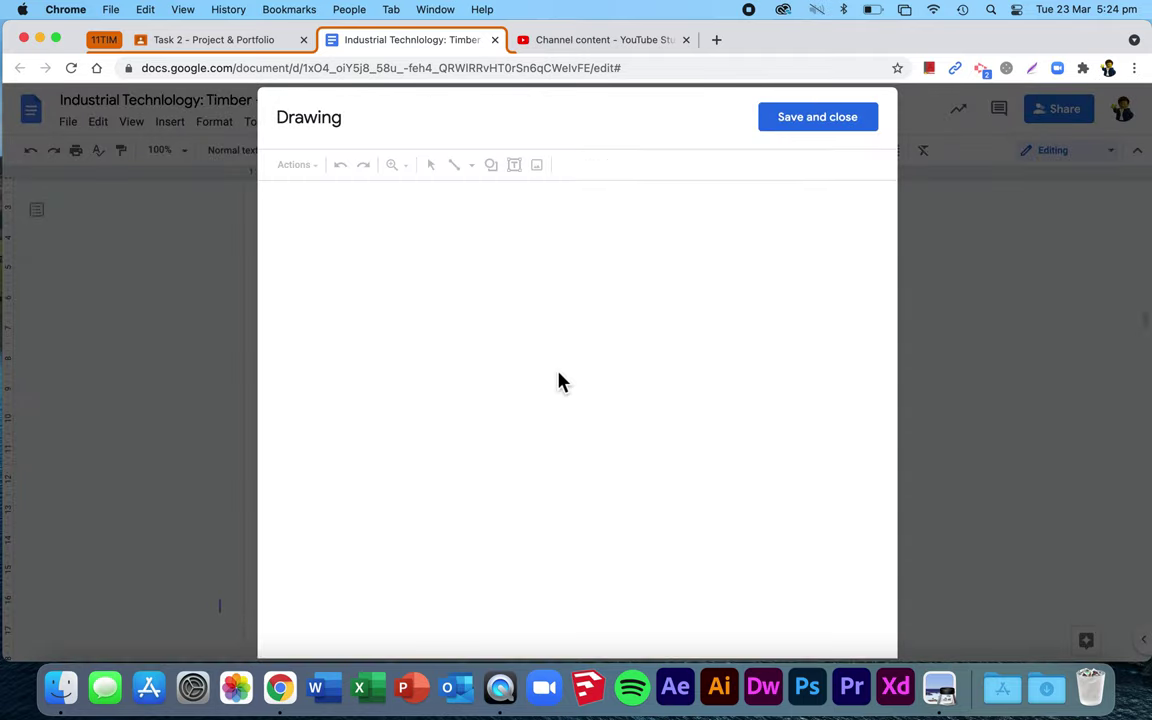
pyautogui.press('super+v')
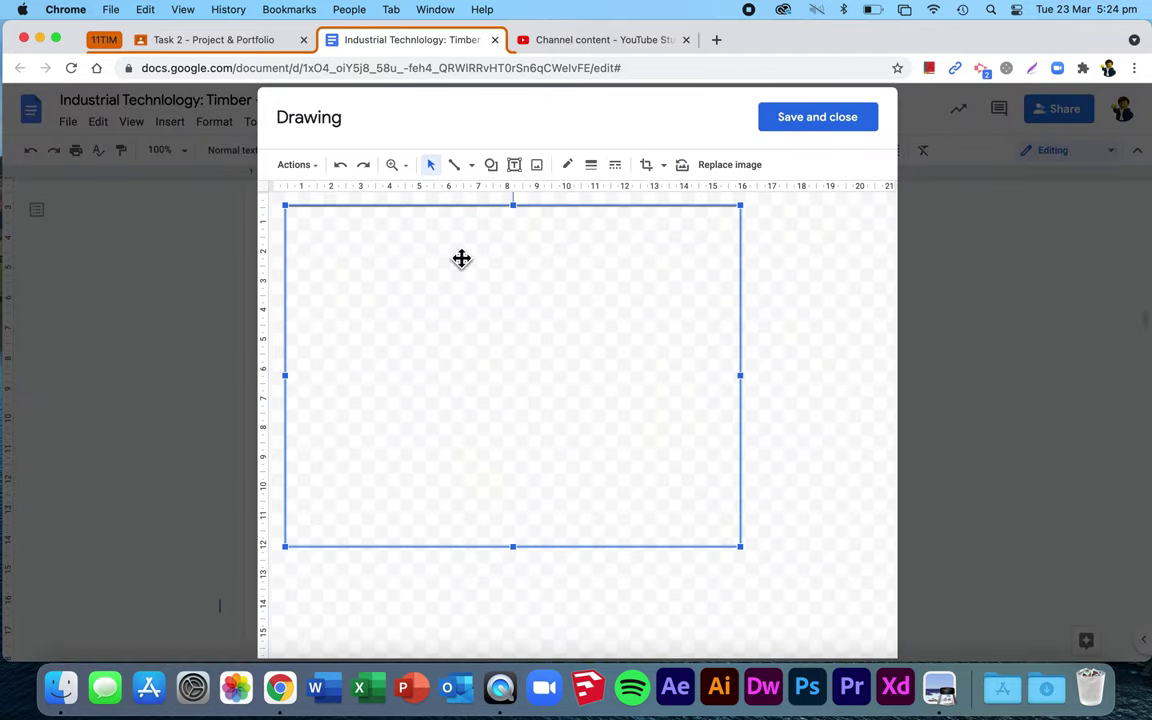
# Draw an arrow on the sketch pointing to the upper-right corner of the TOP view.
pyautogui.click(471, 165)
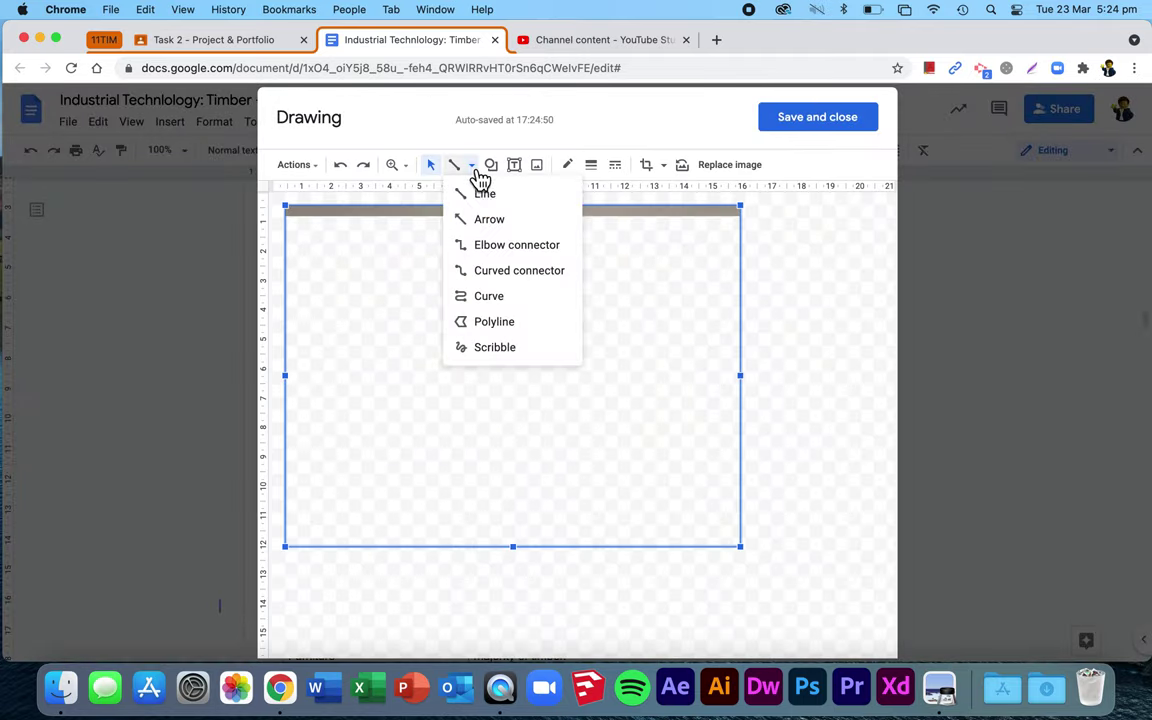
pyautogui.click(484, 229)
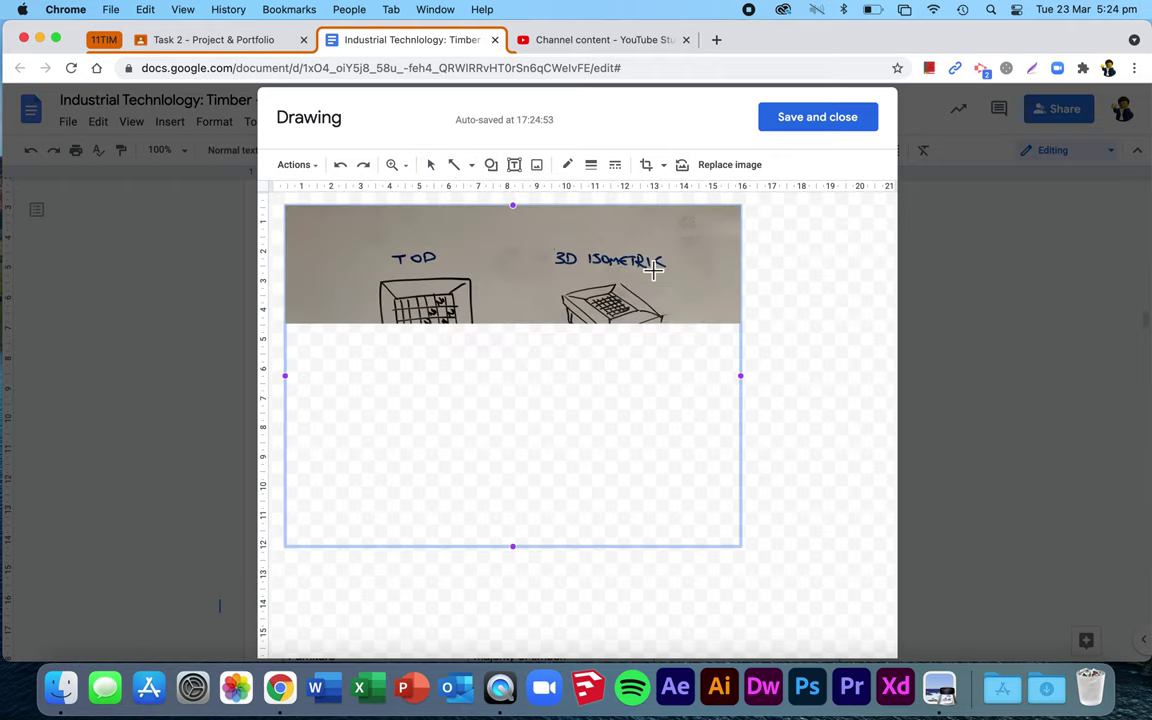
pyautogui.moveTo(515, 264); pyautogui.dragTo(469, 284)
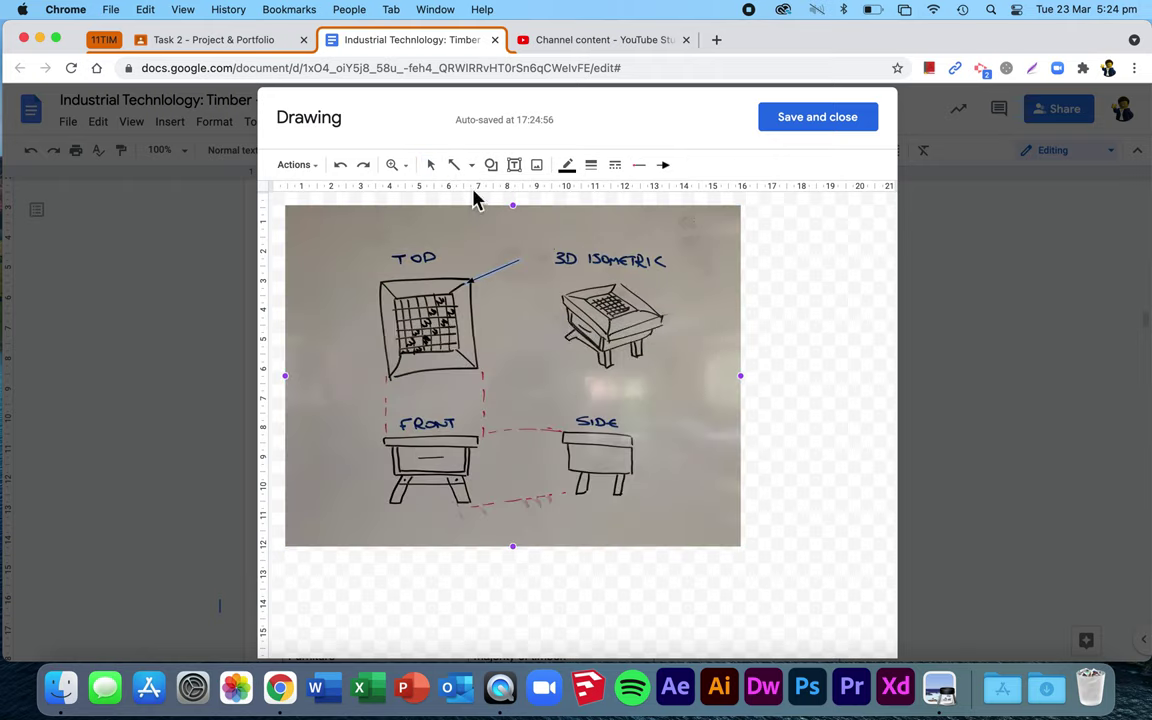
pyautogui.click(430, 164)
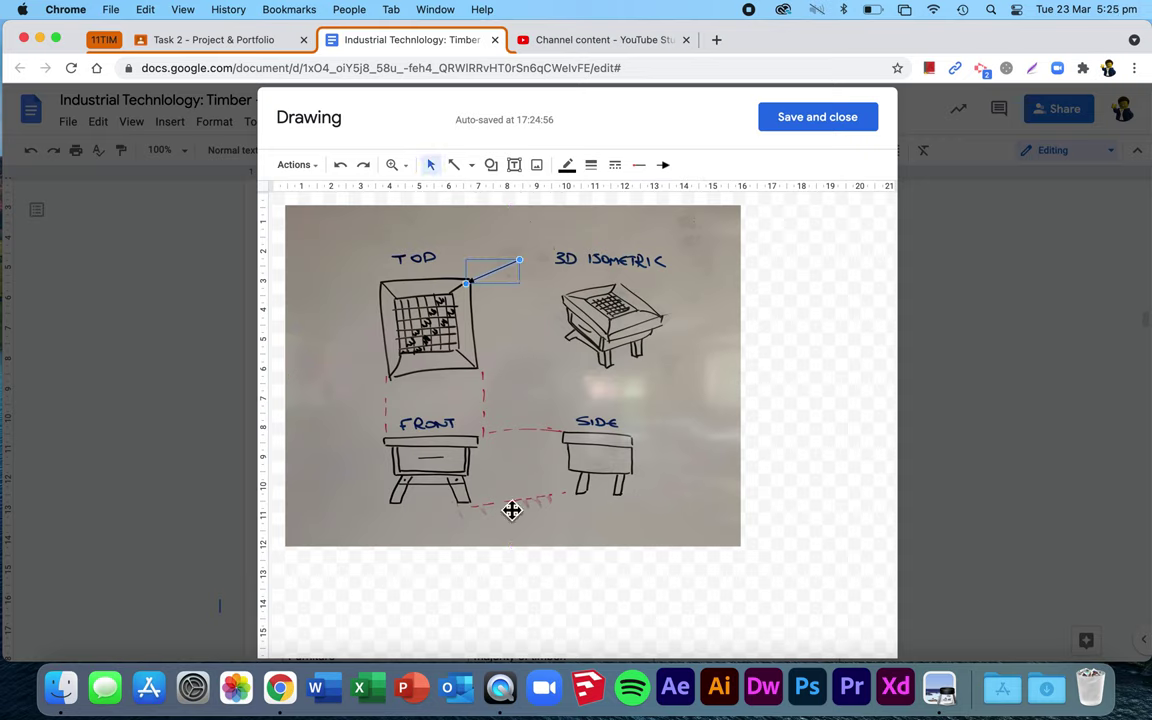
pyautogui.click(465, 482)
pyautogui.moveTo(513, 532); pyautogui.dragTo(470, 495)
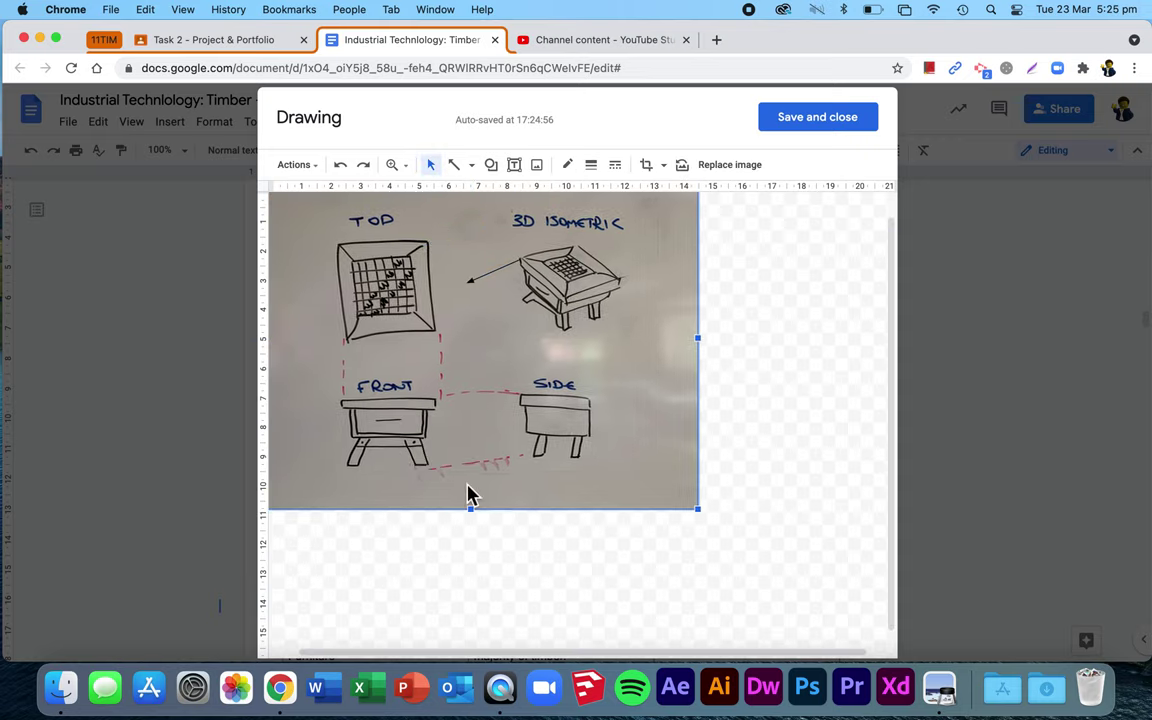
pyautogui.hotkey('ctrl', 'z')
# Draw arrows pointing to the FRONT view's leg, the SIDE view's leg area, the isometric view's board, and two to the TOP view's board.
pyautogui.click(456, 166)
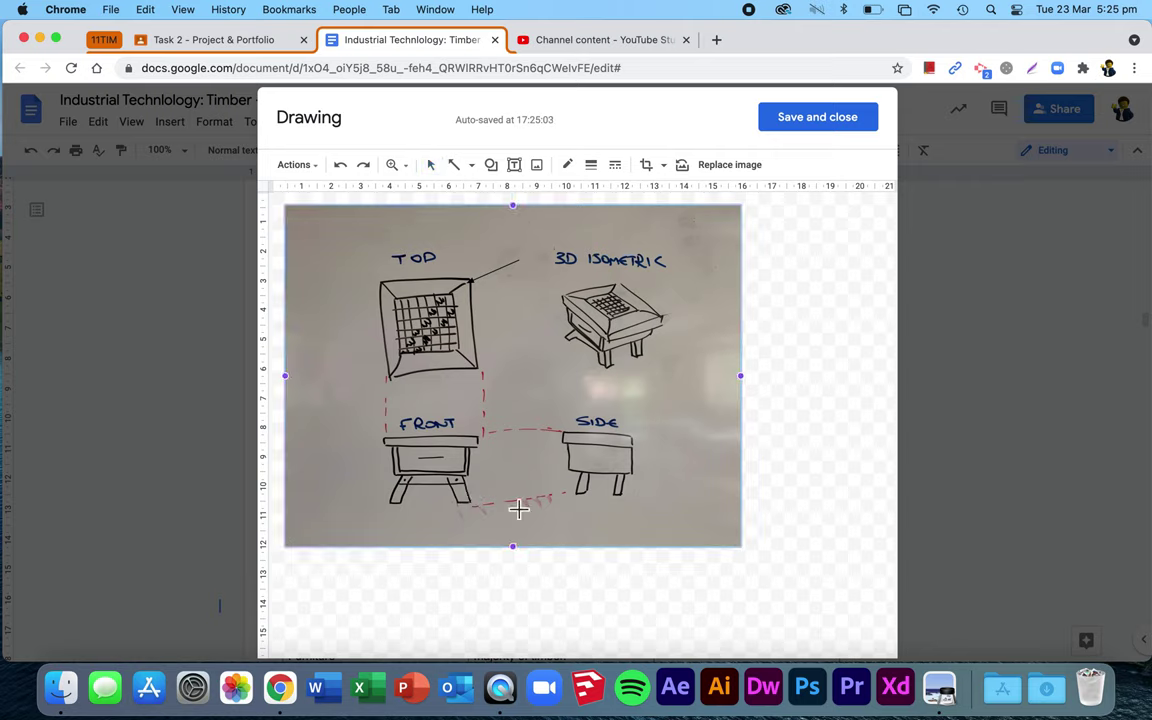
pyautogui.moveTo(478, 497); pyautogui.dragTo(573, 583)
pyautogui.click(686, 481)
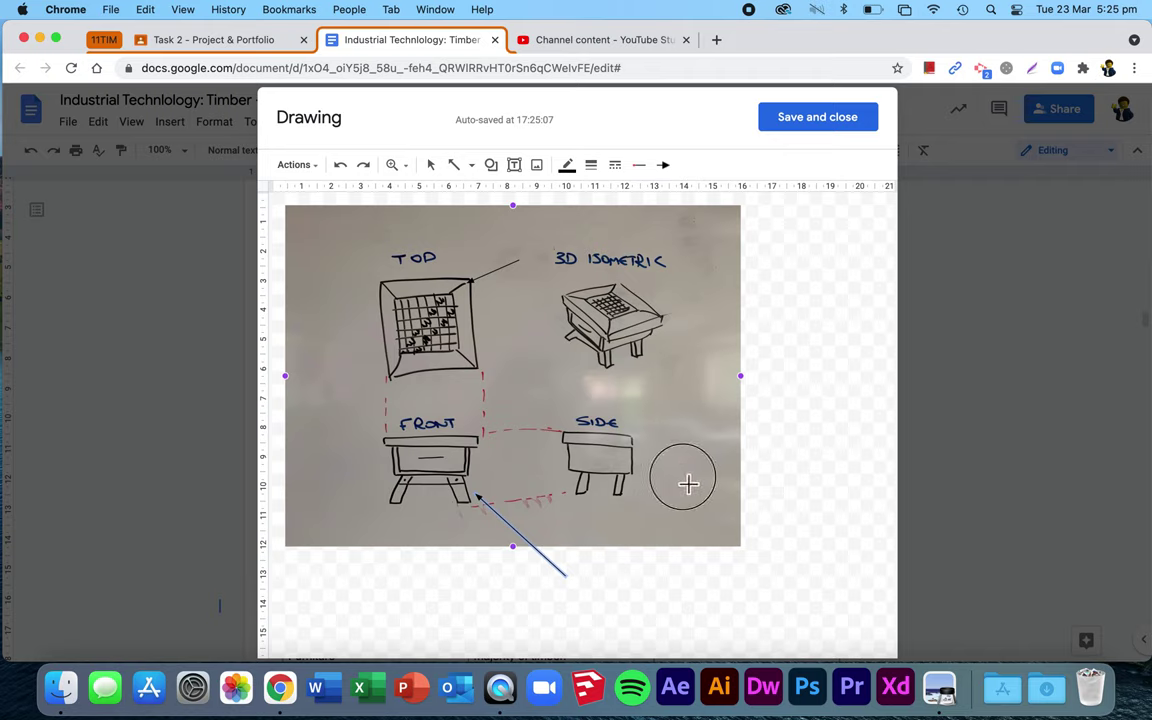
pyautogui.moveTo(679, 283); pyautogui.dragTo(613, 310)
pyautogui.moveTo(346, 309); pyautogui.dragTo(408, 322)
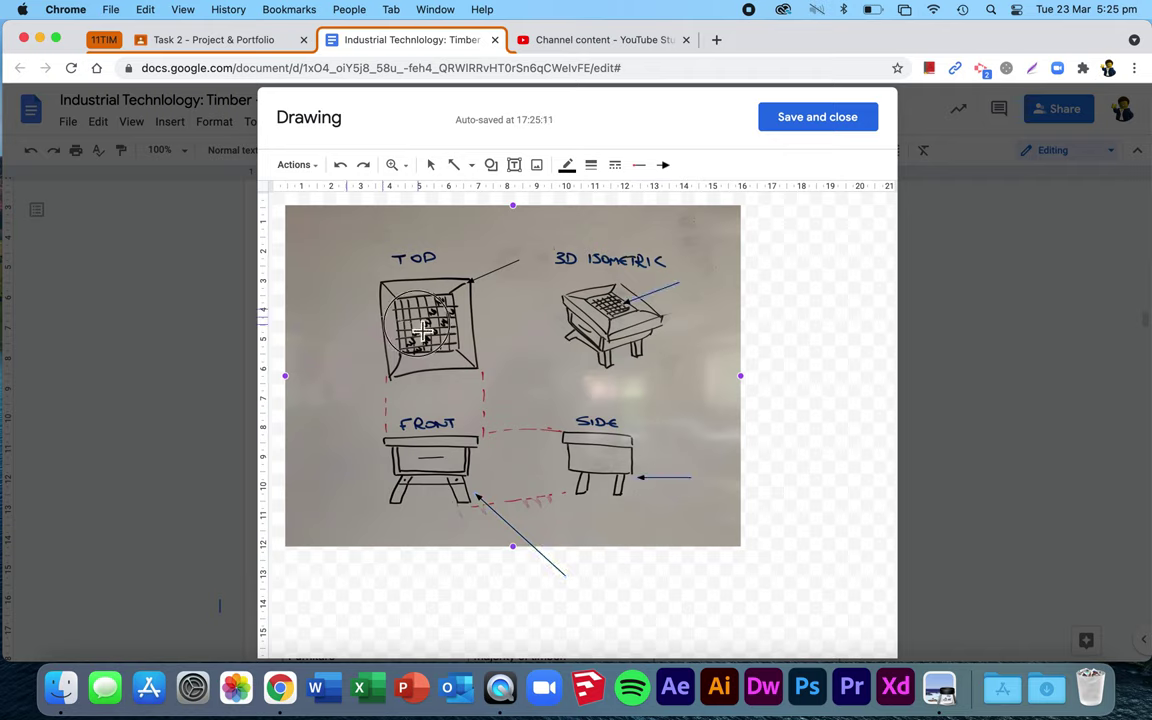
pyautogui.moveTo(343, 381); pyautogui.dragTo(398, 335)
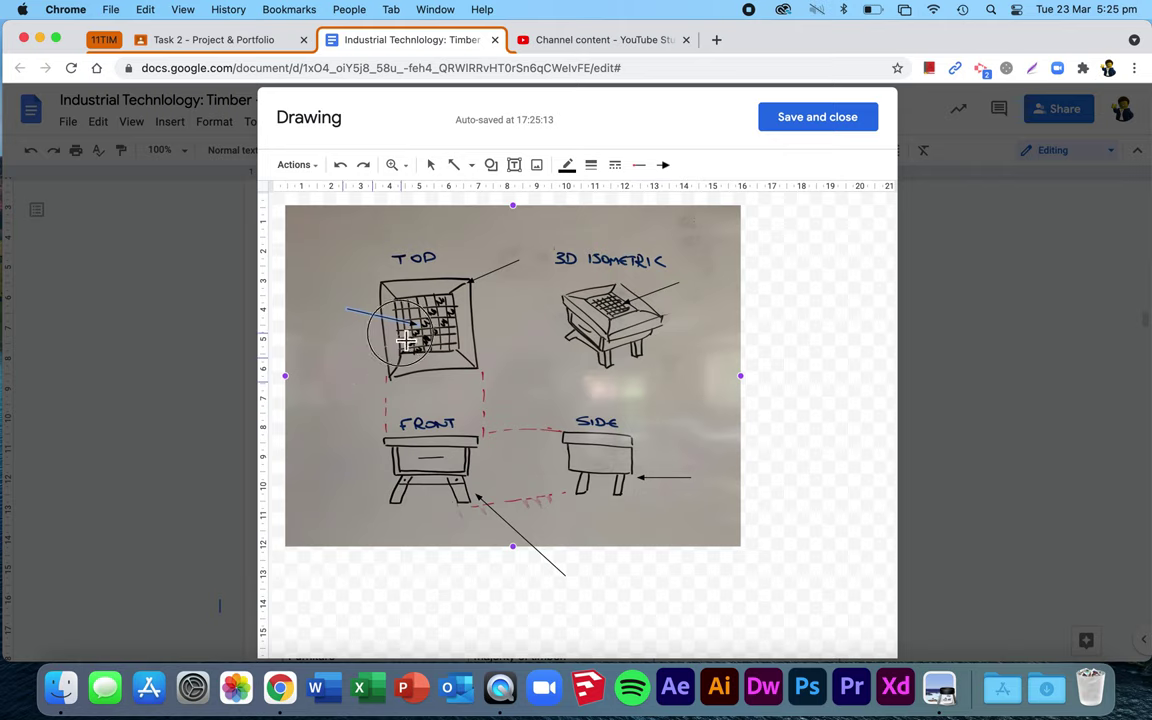
# Add a text box reading "Chess" beside the isometric view's arrow, and save the drawing into the document.
pyautogui.click(514, 164)
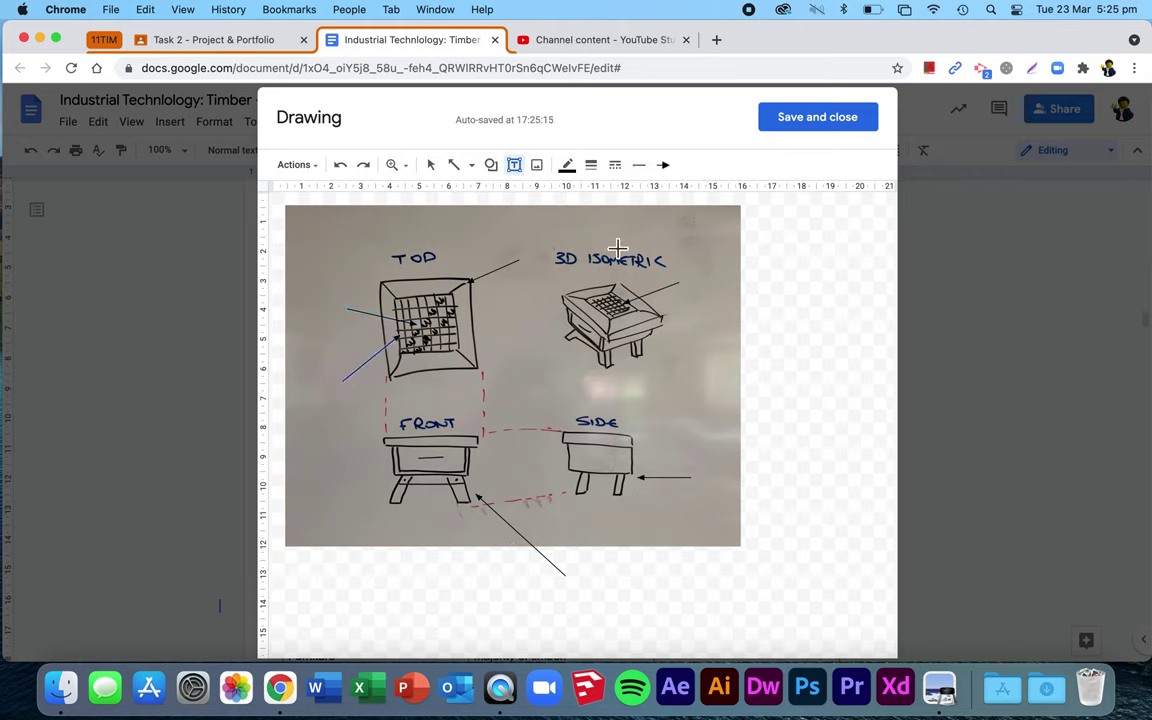
pyautogui.moveTo(681, 270)
pyautogui.mouseDown()
pyautogui.moveTo(761, 311)
pyautogui.moveTo(745, 308)
pyautogui.mouseUp()
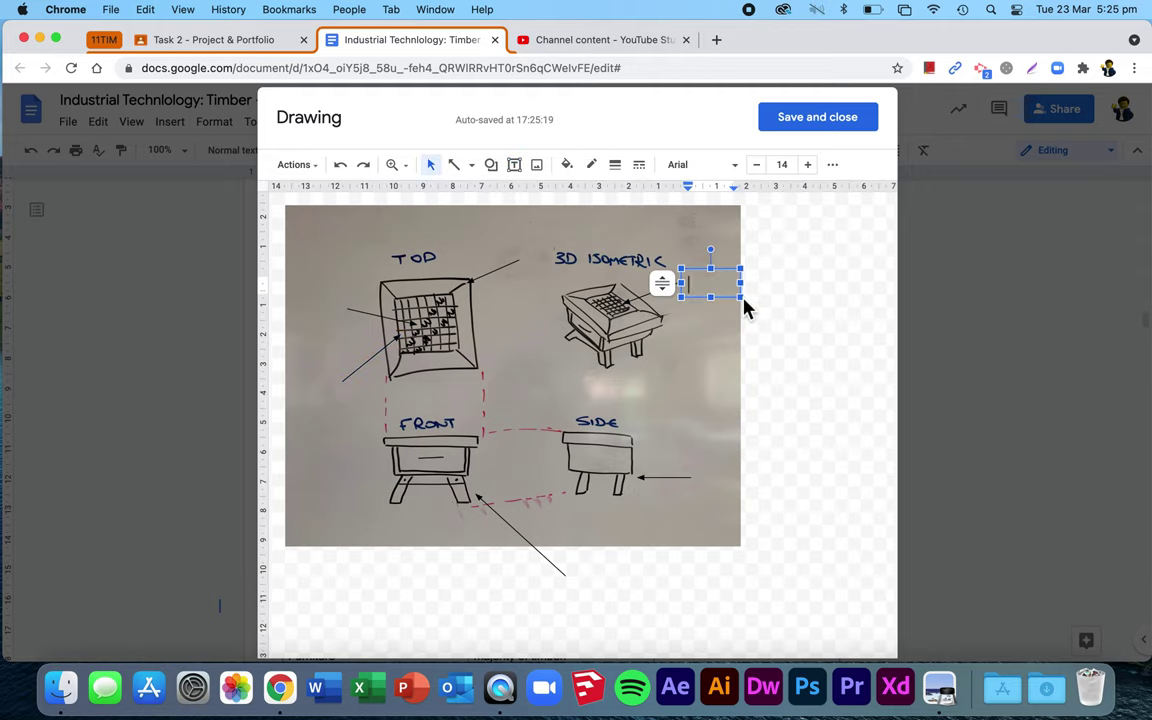
pyautogui.write('Chess')
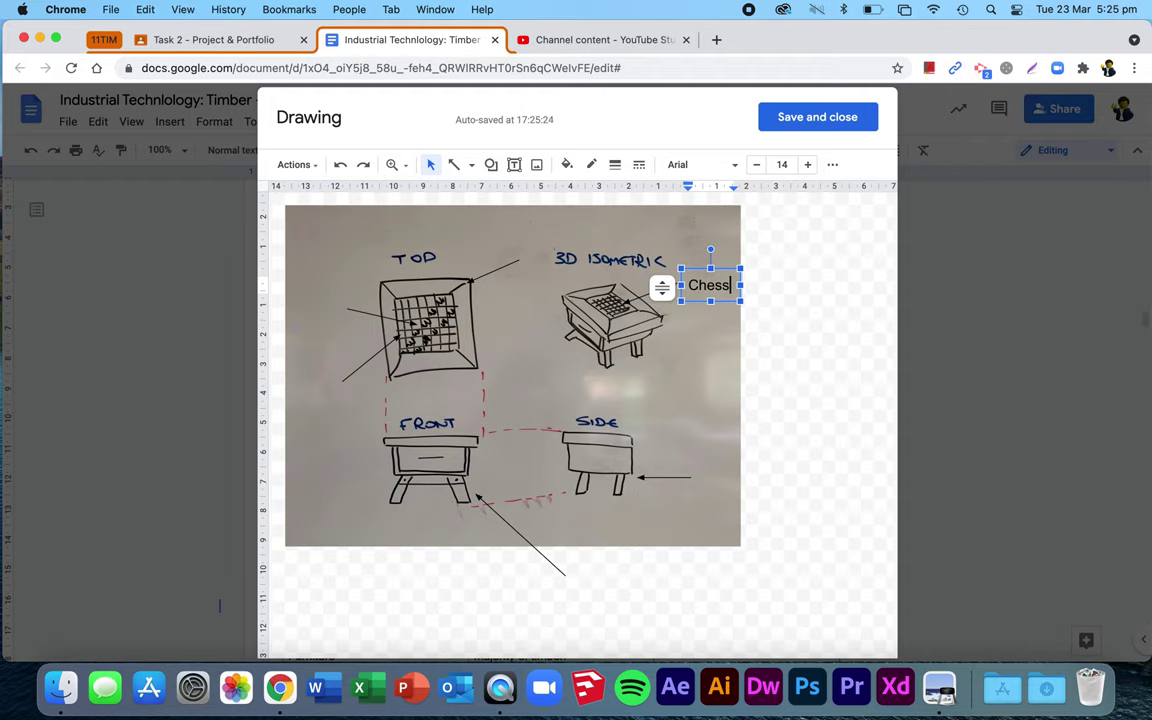
pyautogui.click(805, 121)
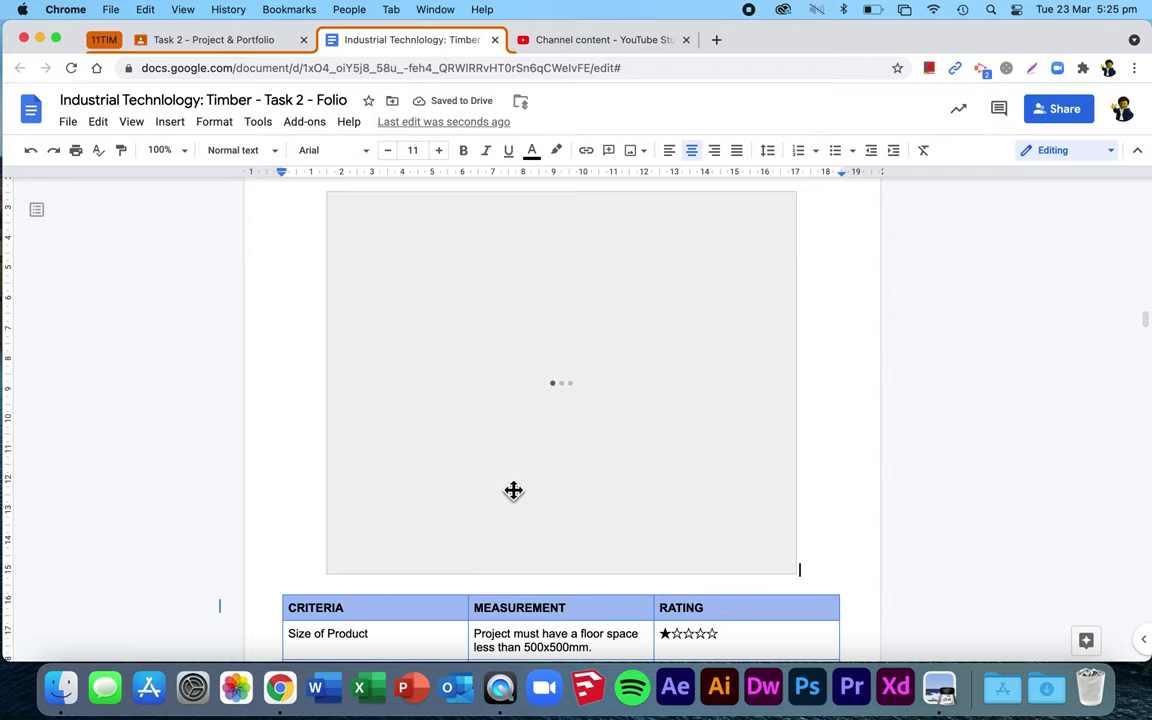
# Review the criteria table below the drawing, and switch to the Task 2 instructions in Google Classroom to read the Initial Idea Generation advice.
pyautogui.scroll(-4, 513, 490)
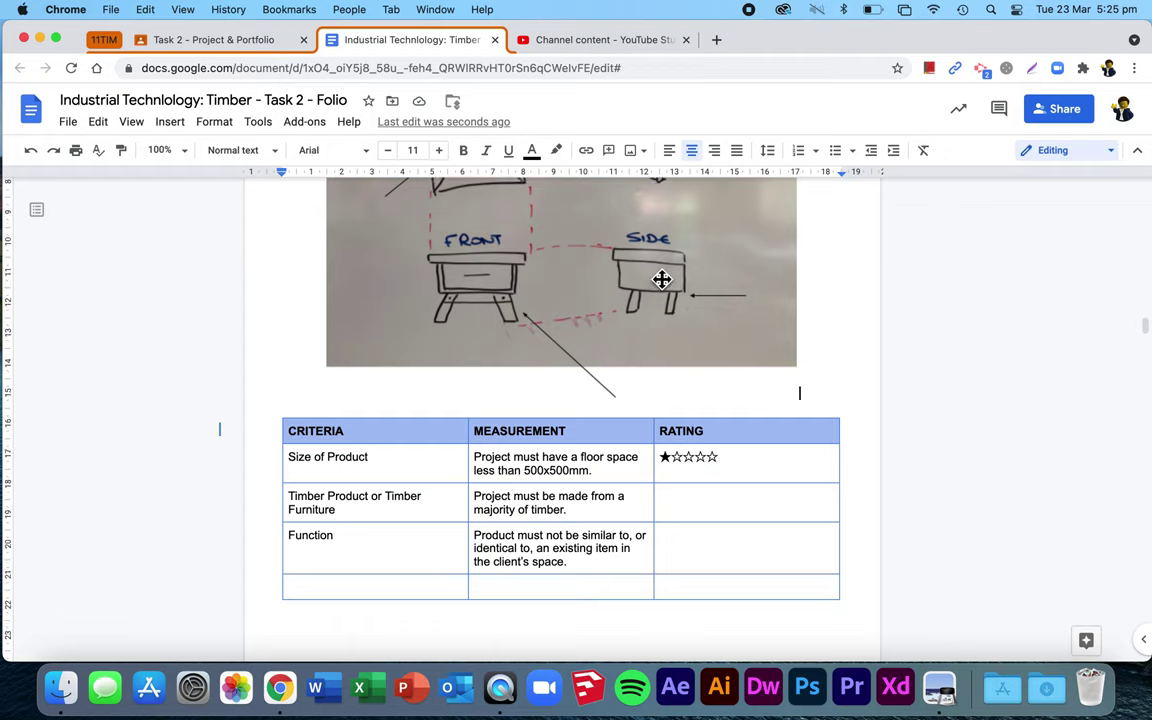
pyautogui.scroll(-3, 530, 573)
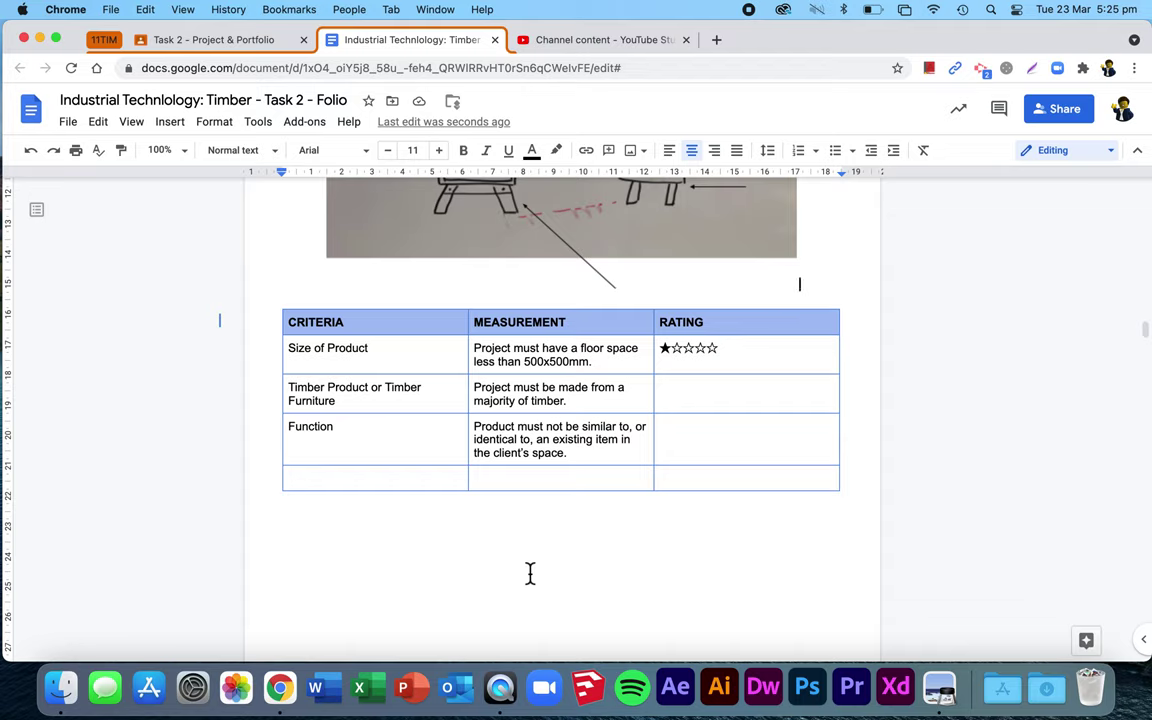
pyautogui.click(217, 47)
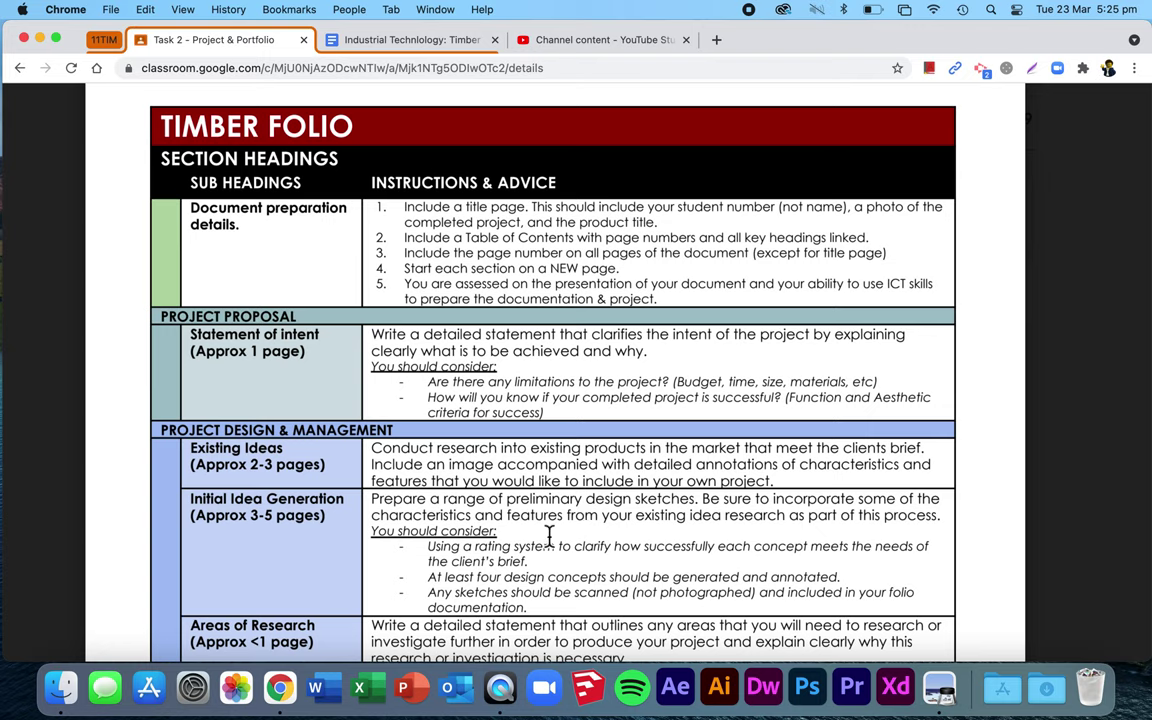
pyautogui.moveTo(427, 548); pyautogui.dragTo(538, 562)
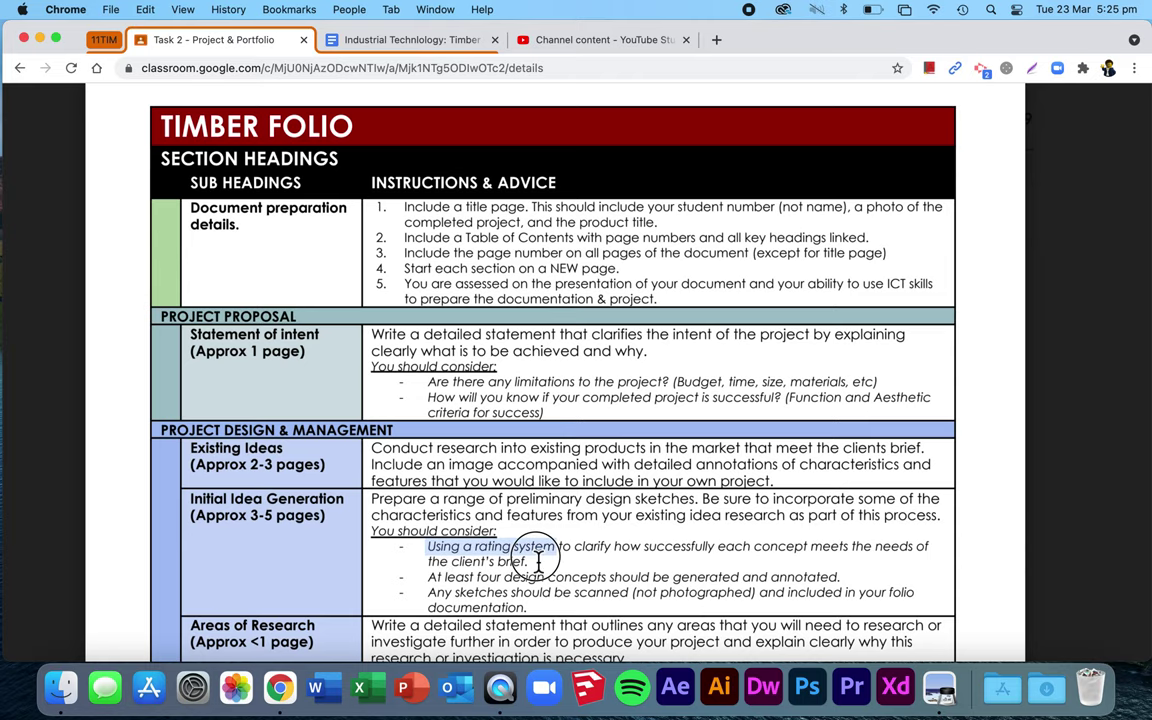
pyautogui.moveTo(428, 578); pyautogui.dragTo(545, 580)
pyautogui.moveTo(428, 593); pyautogui.dragTo(568, 600)
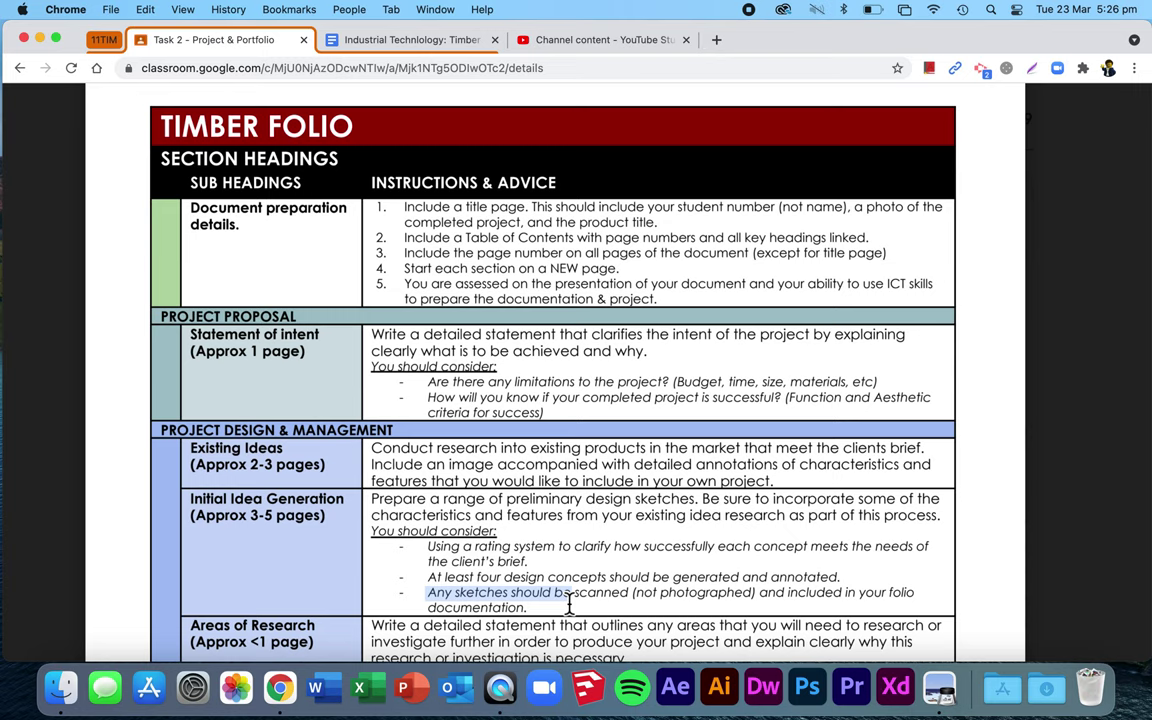
pyautogui.scroll(-2, 568, 600)
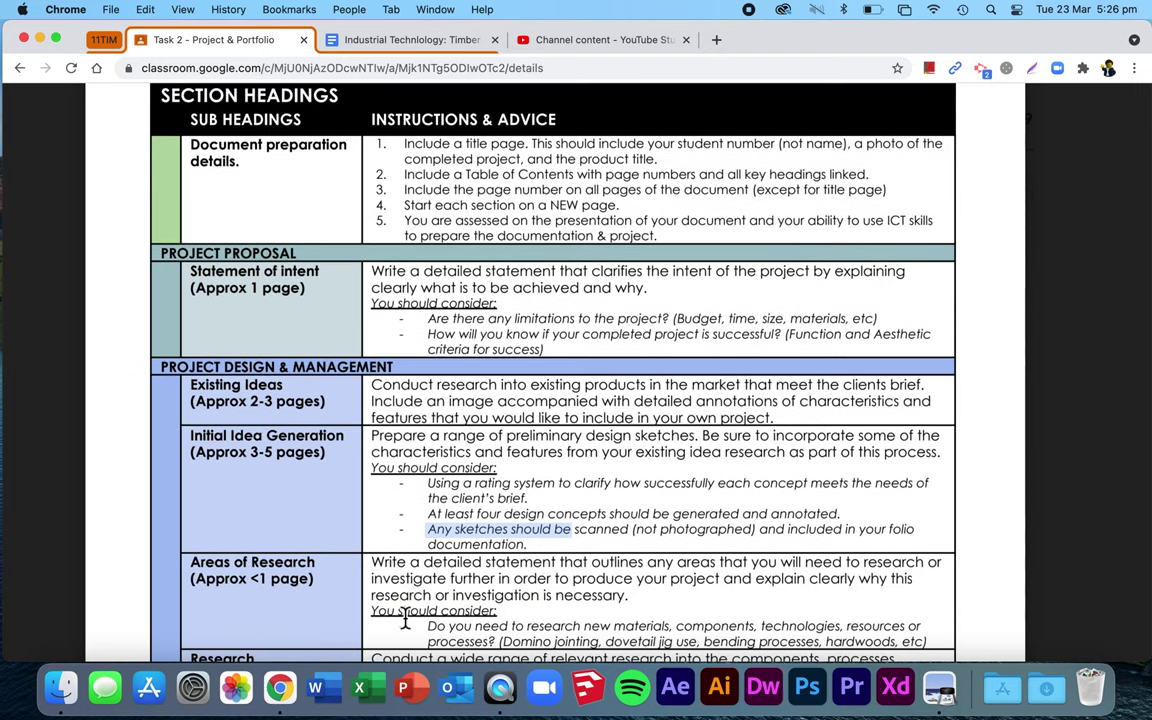